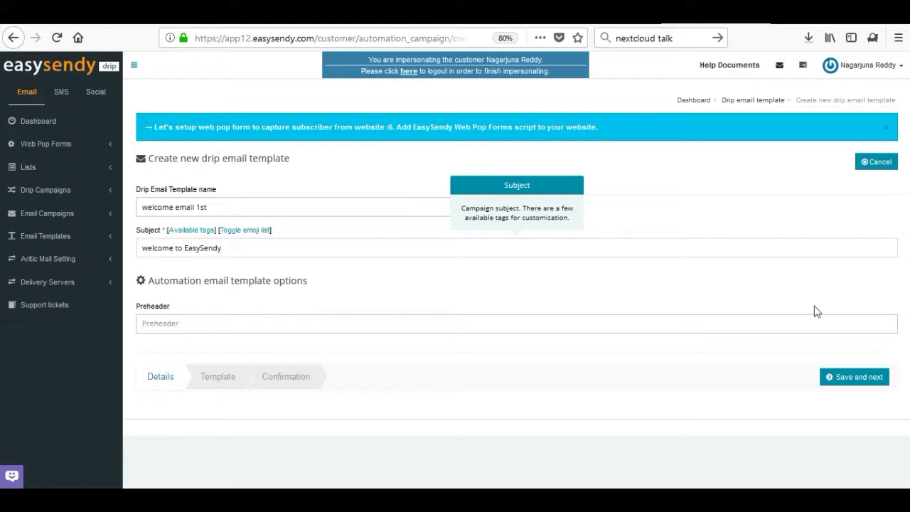
Step: Save the drip email template details and start a new design with the CK Editor & Email Builder
left_click(857, 381)
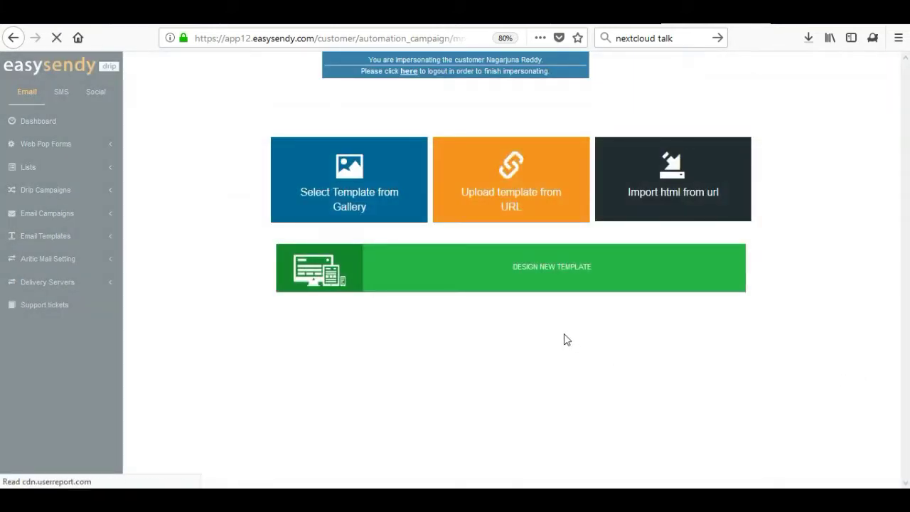
left_click(519, 274)
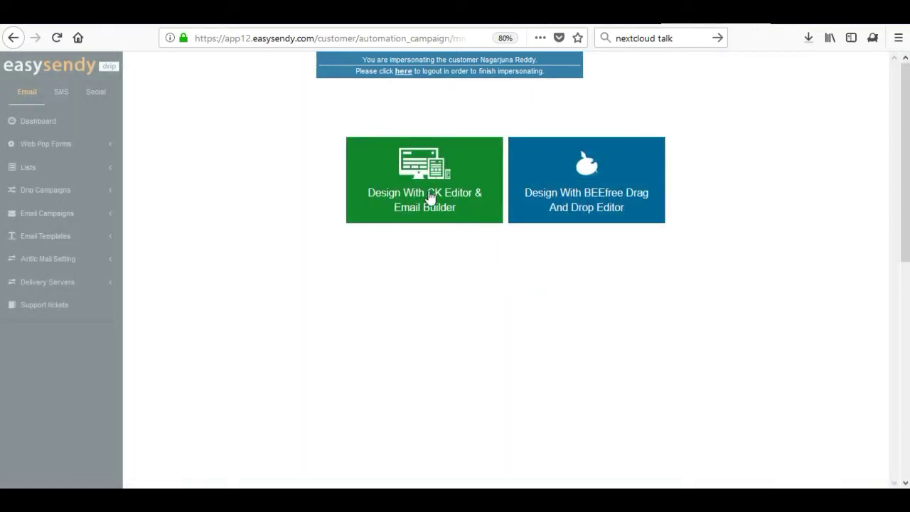
left_click(431, 199)
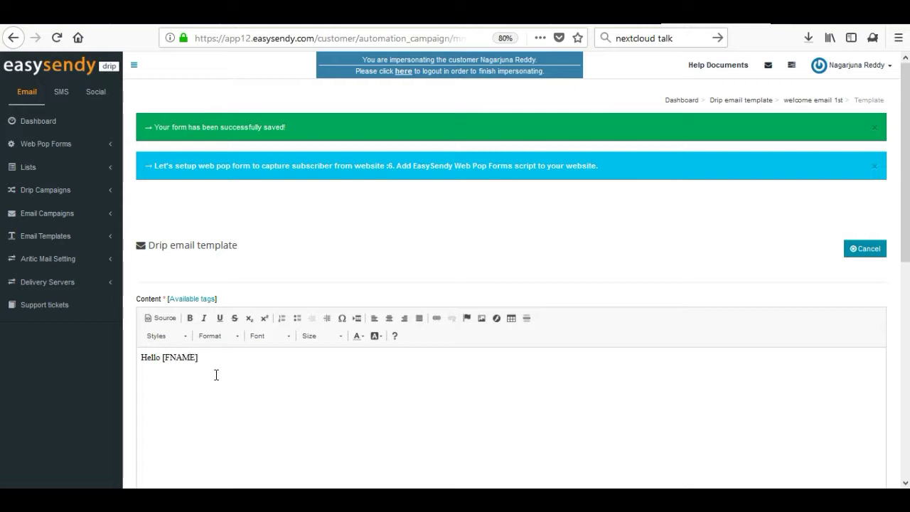
Step: Complete the email body as "Hello [FNAME]," followed by "Welcome to EasySendy!" and save the template changes
left_click(217, 375)
type("Wel")
type("come to EasySendy!")
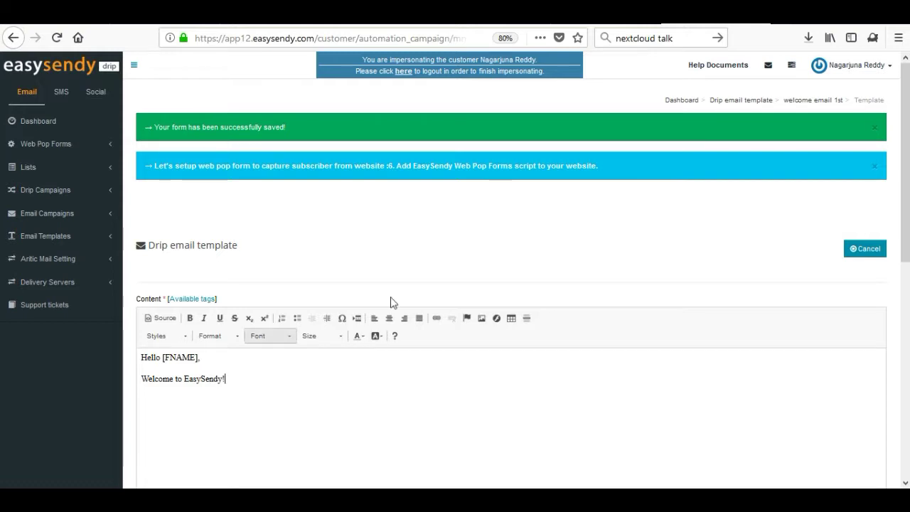
scroll(420, 287, "down", 10)
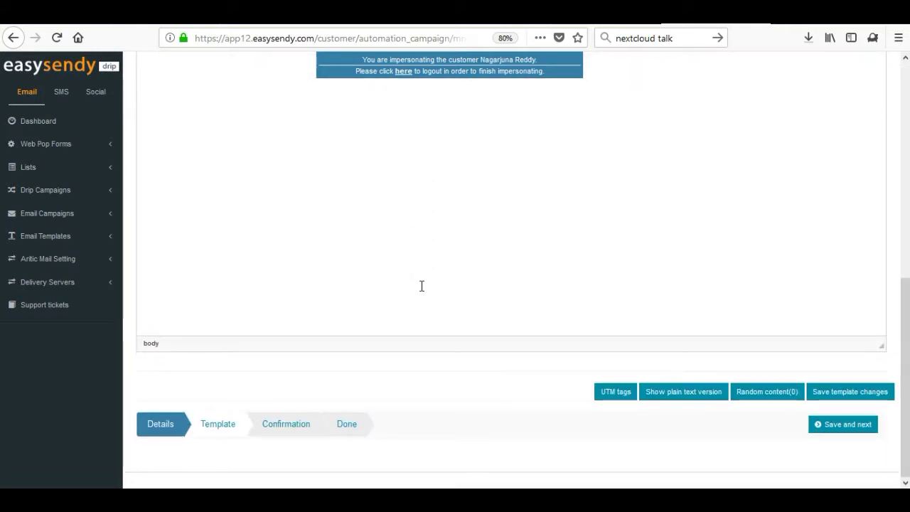
left_click(860, 396)
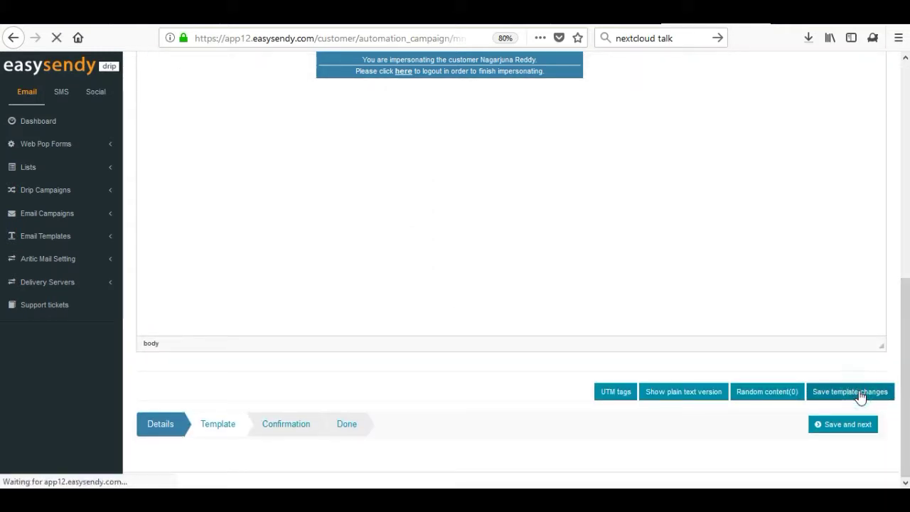
Step: Proceed to the template's confirmation stage and save the drip email template, confirming the save
scroll(664, 353, "down", 10)
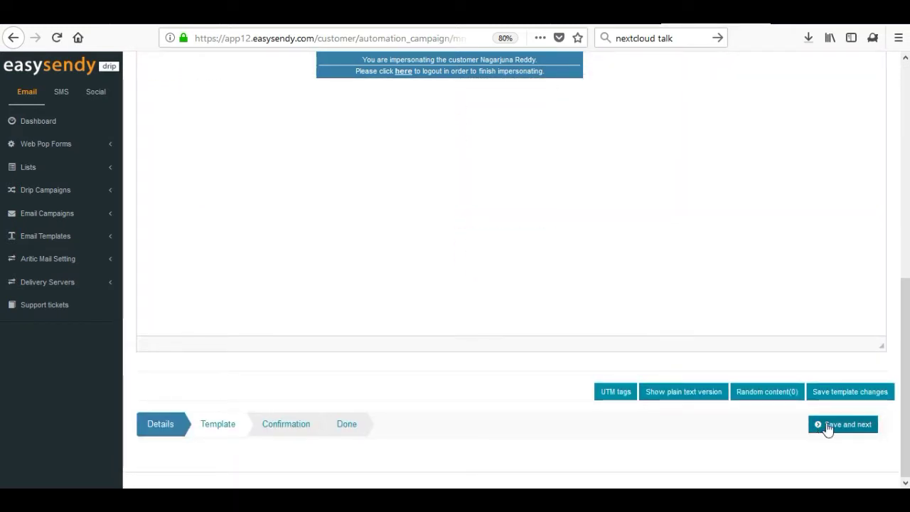
left_click(837, 425)
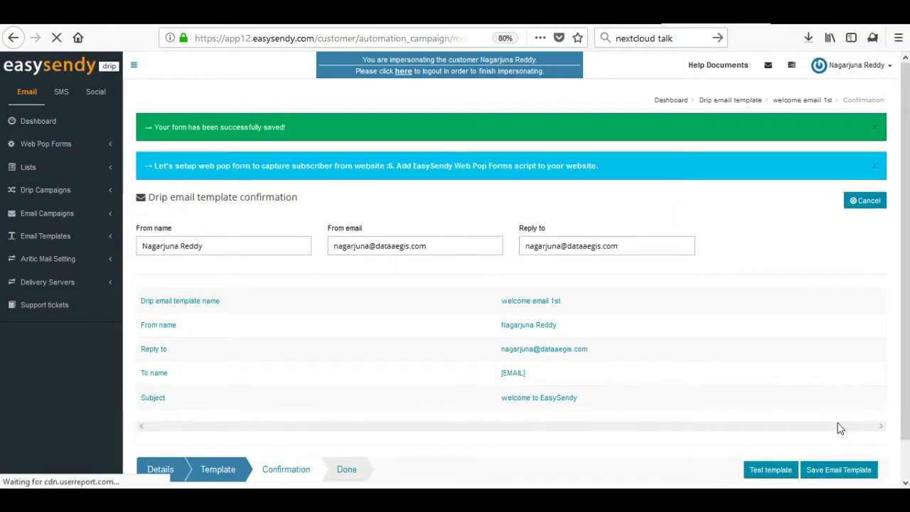
left_click(849, 472)
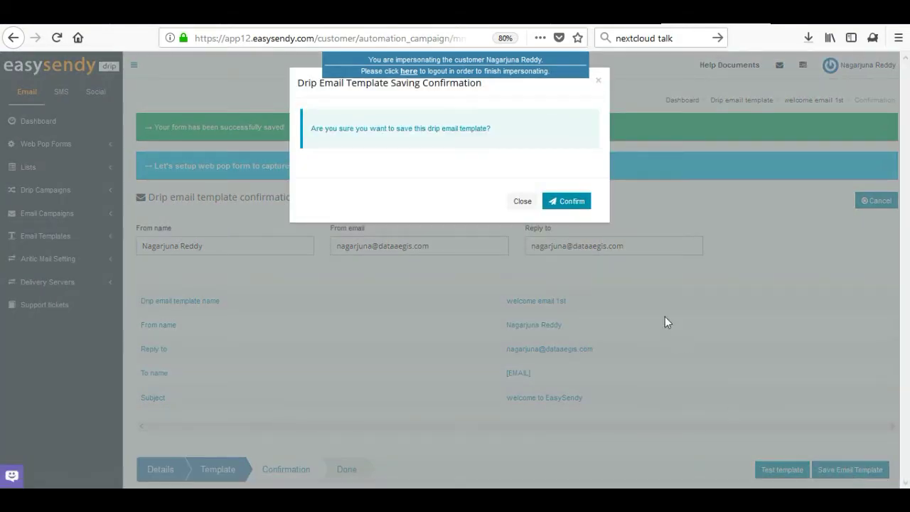
left_click(570, 204)
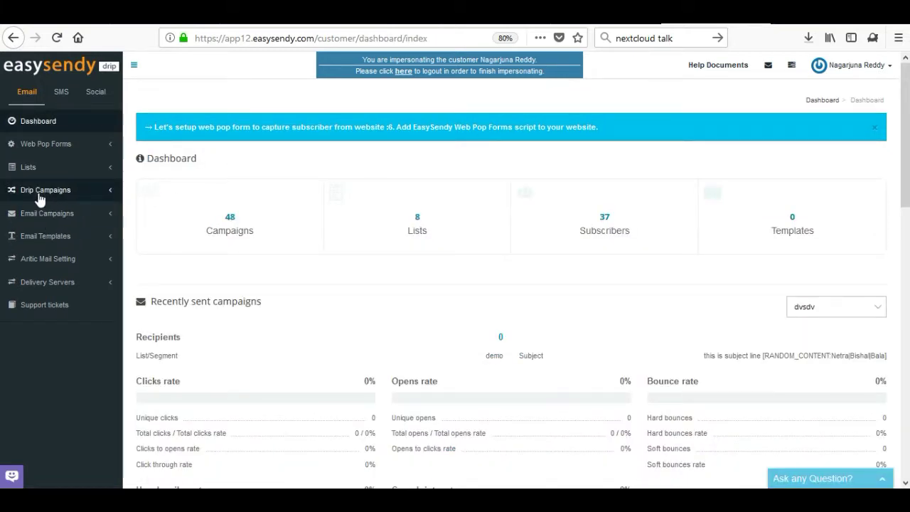
Step: Create a new drip campaign flow named "Automation flow_44" and continue to its setup canvas
left_click(42, 193)
left_click(41, 253)
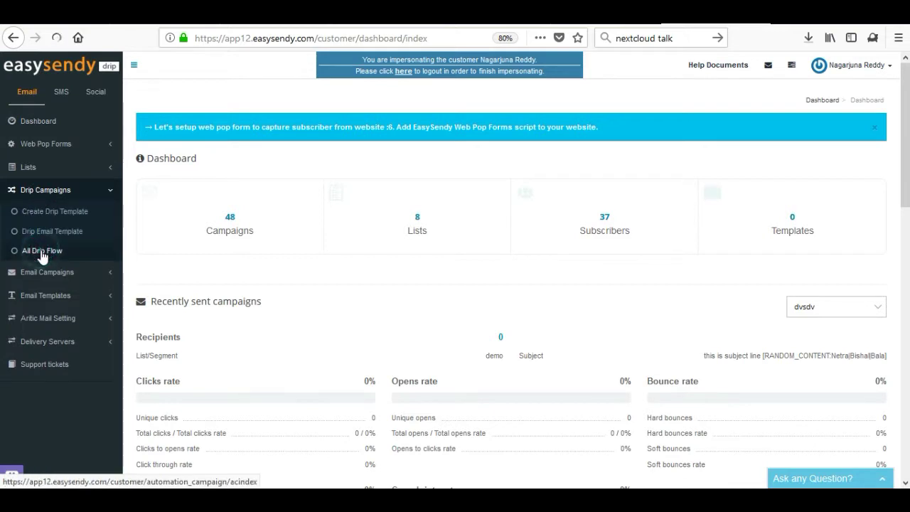
left_click(775, 166)
left_click(308, 205)
type("Aut")
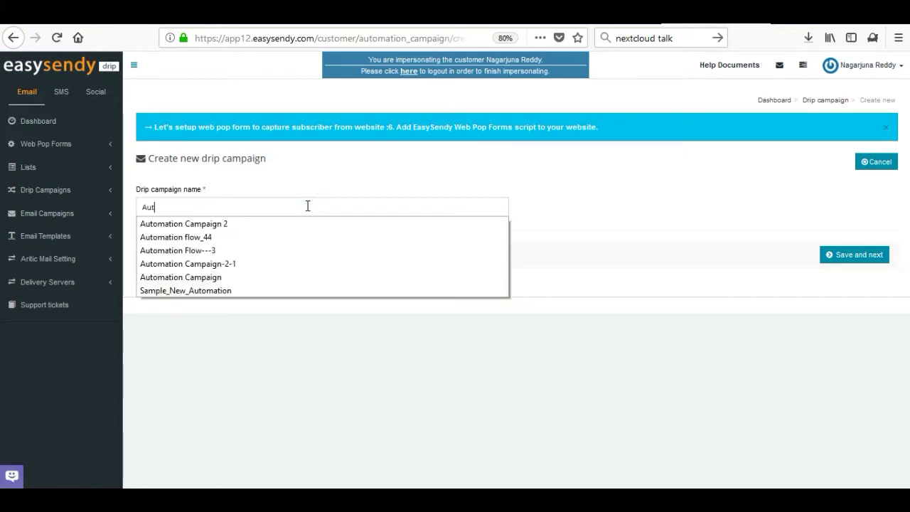
type("omation flow_44")
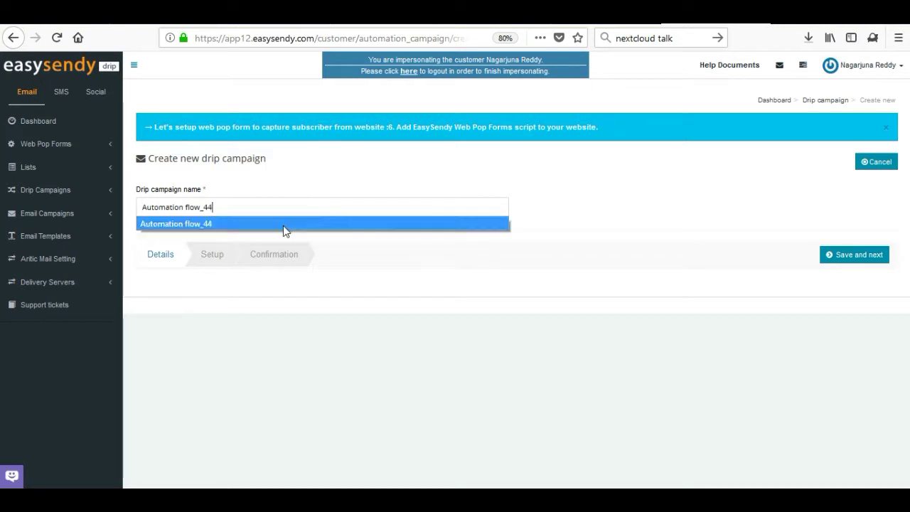
left_click(283, 225)
left_click(848, 262)
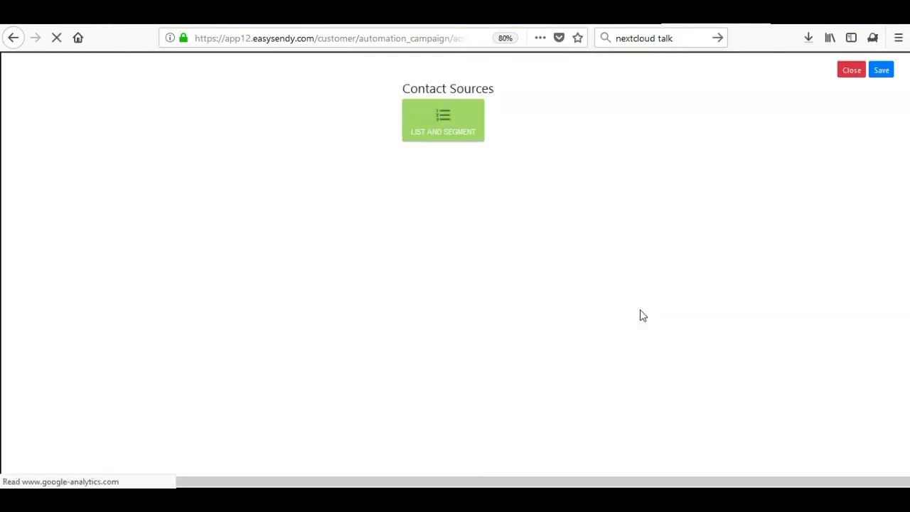
Step: Add a list and segment contact source using Drip campaign list with the Open segment
left_click(445, 124)
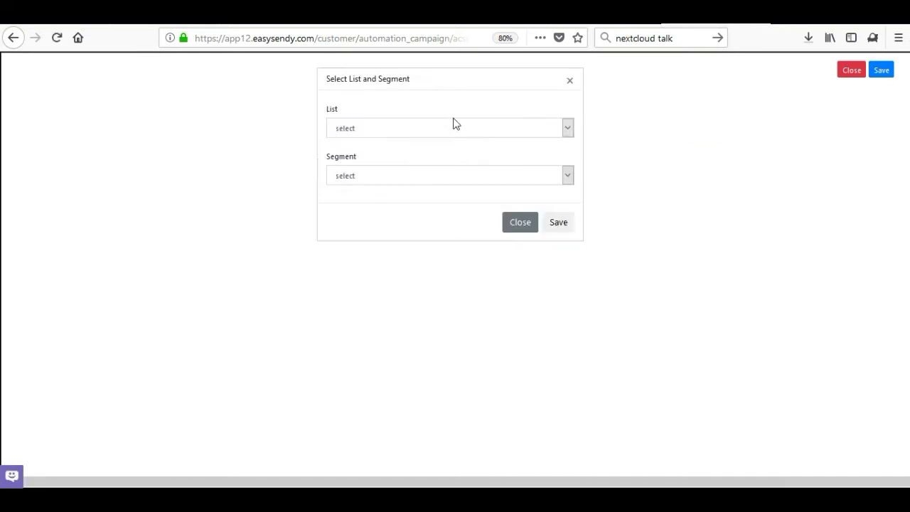
left_click(445, 129)
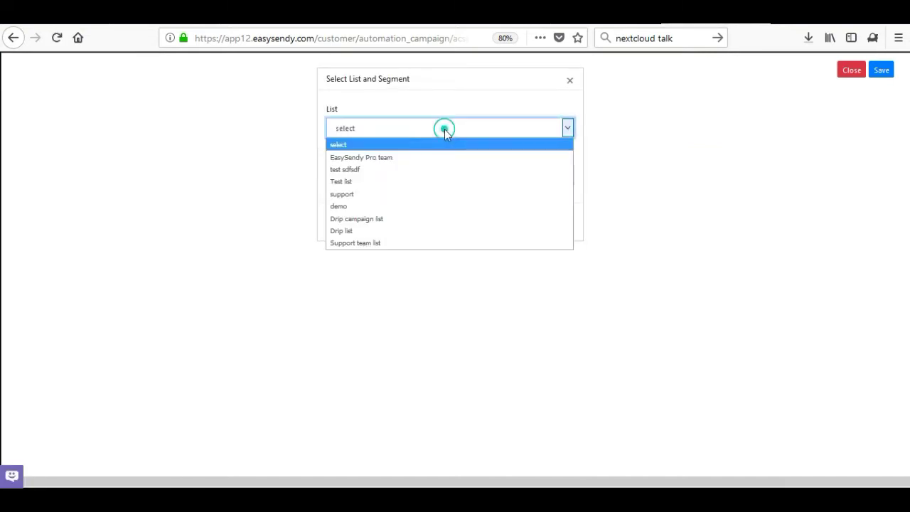
left_click(380, 219)
left_click(553, 178)
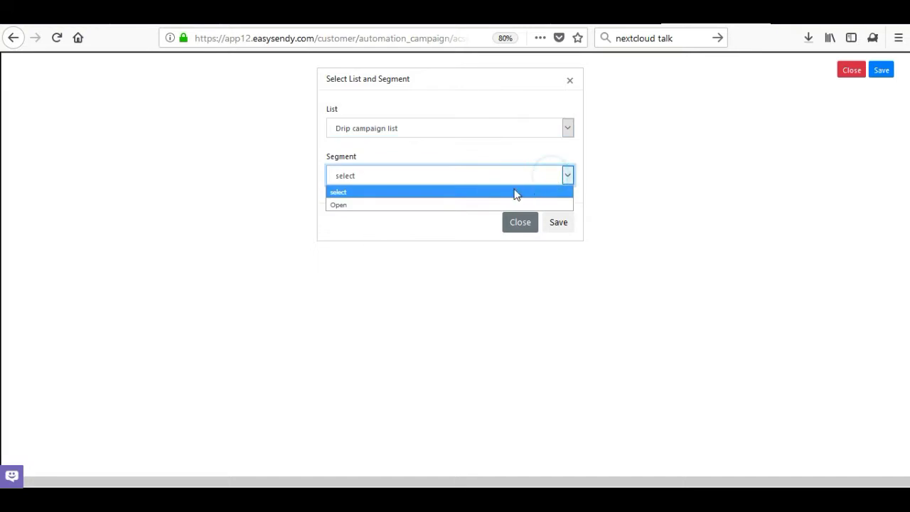
left_click(475, 205)
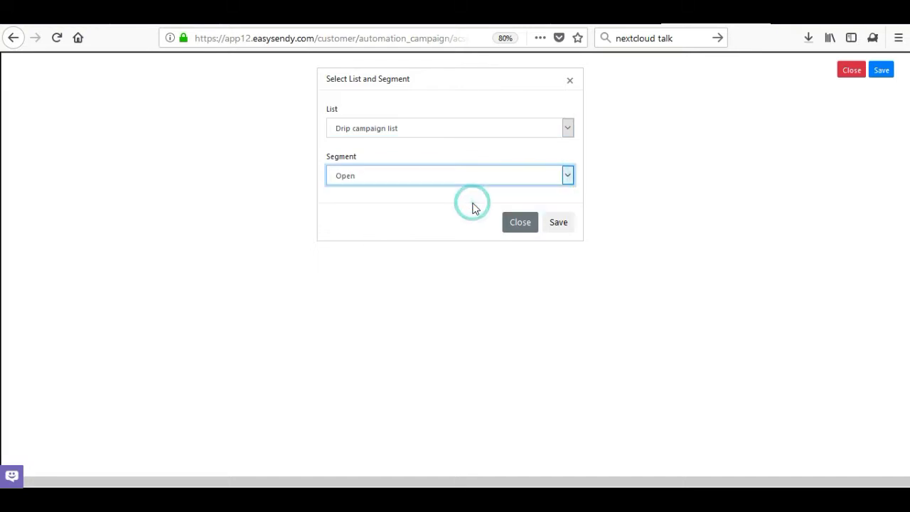
left_click(560, 224)
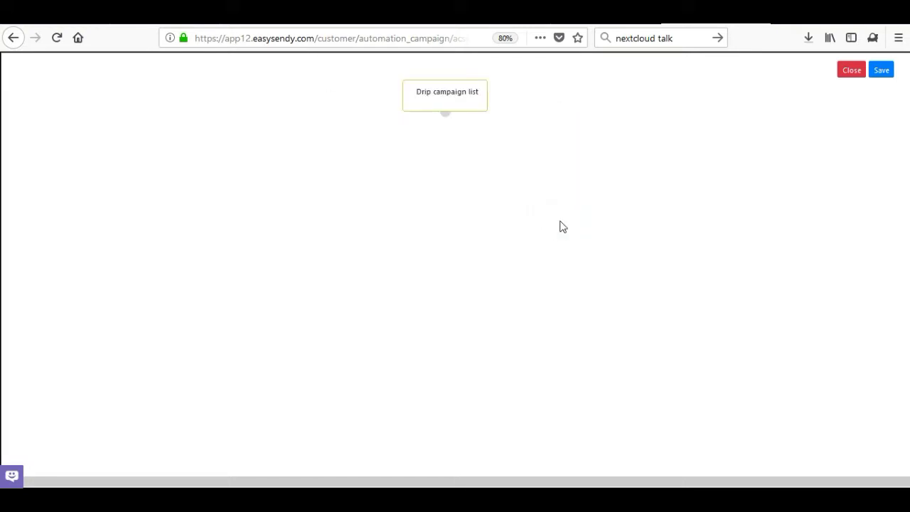
Step: Add a Send Email action below the Drip campaign list source and name it "welcome email"
left_click(445, 111)
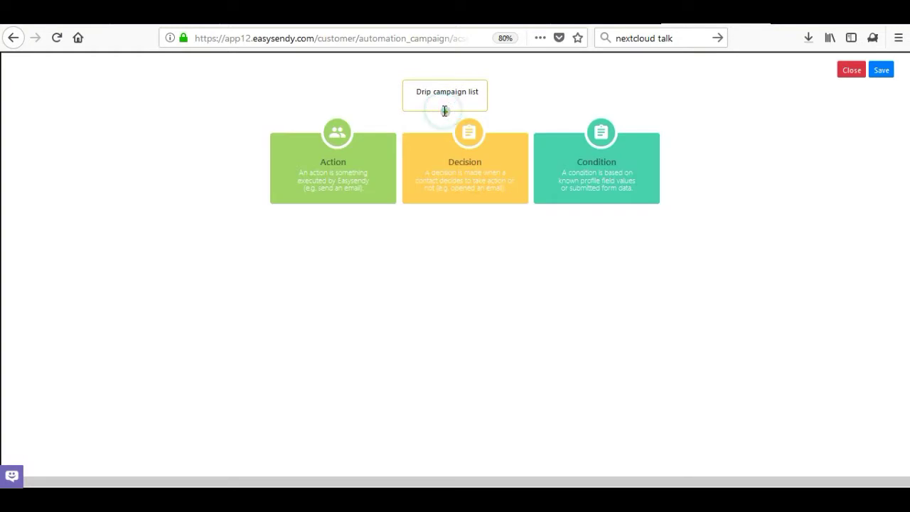
left_click(332, 165)
left_click(327, 192)
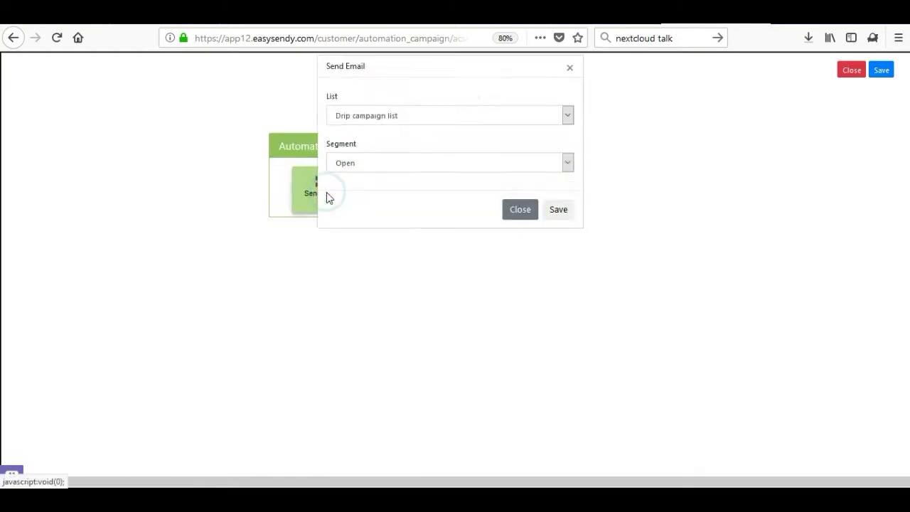
left_click(361, 126)
type("w")
left_click(363, 152)
left_click(367, 129)
type("e")
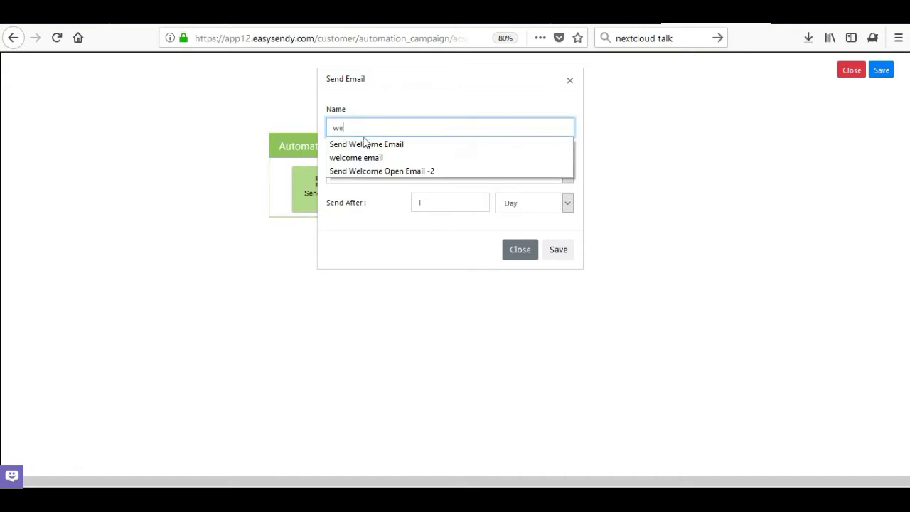
left_click(363, 157)
Step: Assign the "welcome email 1st" template to the action, set it to send after 1 minute, and save it
left_click(362, 176)
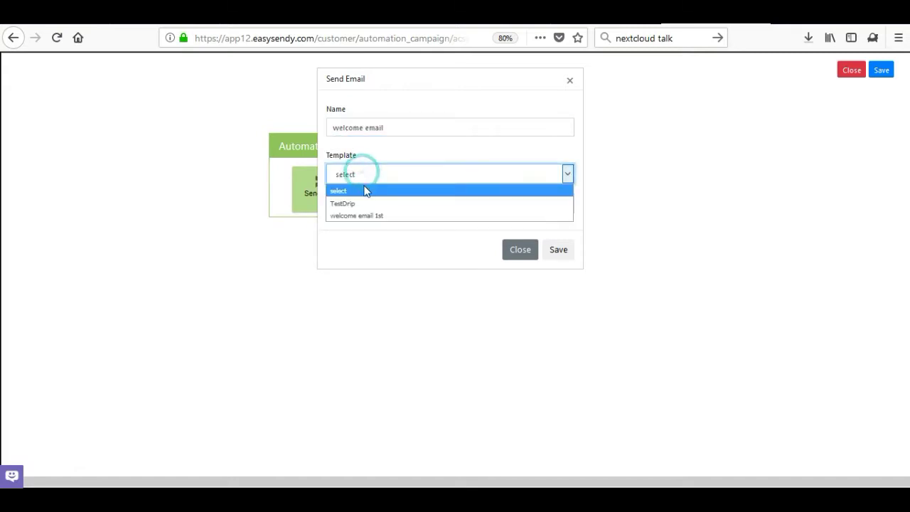
left_click(369, 215)
left_click(454, 202)
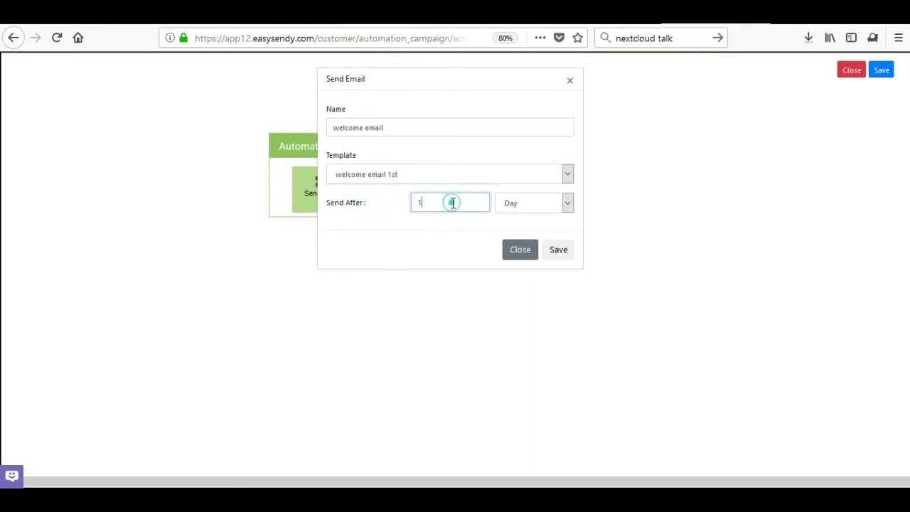
left_click(569, 204)
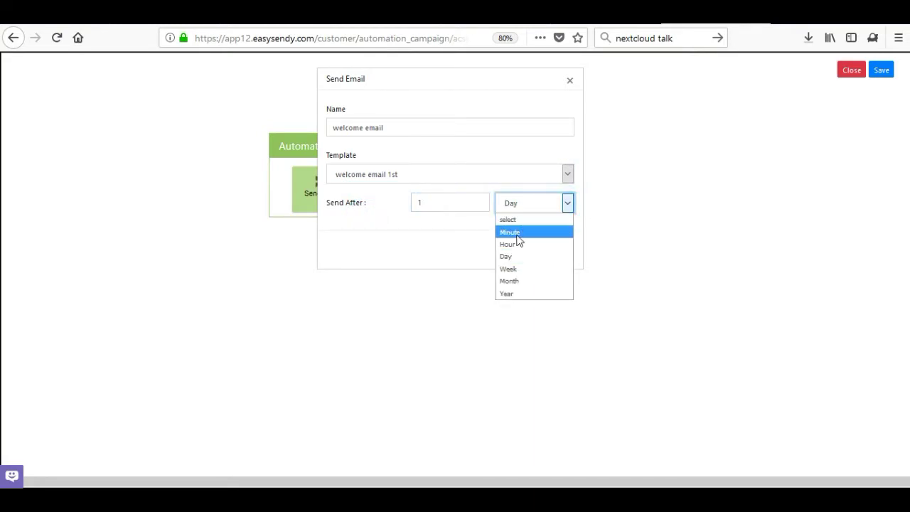
left_click(519, 232)
left_click(561, 250)
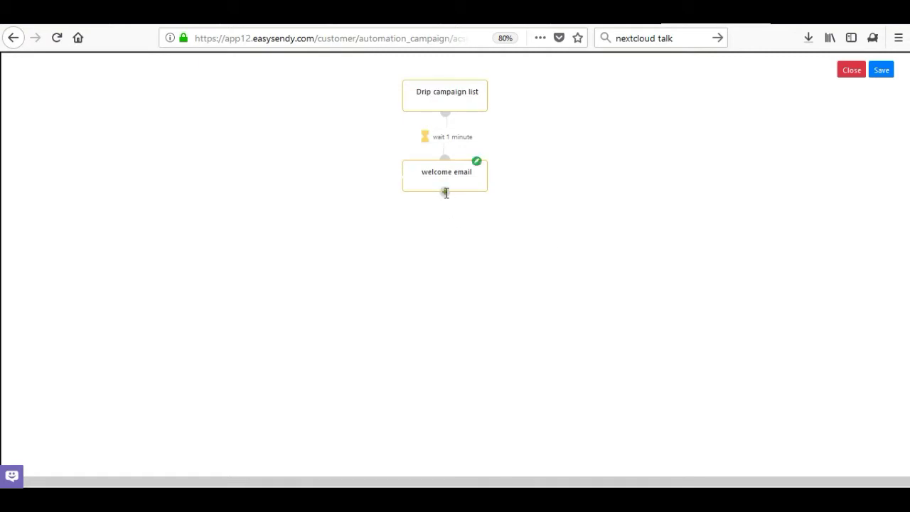
Step: Add an Open Email decision named "If opened Email" below the welcome email
left_click(446, 193)
left_click(466, 248)
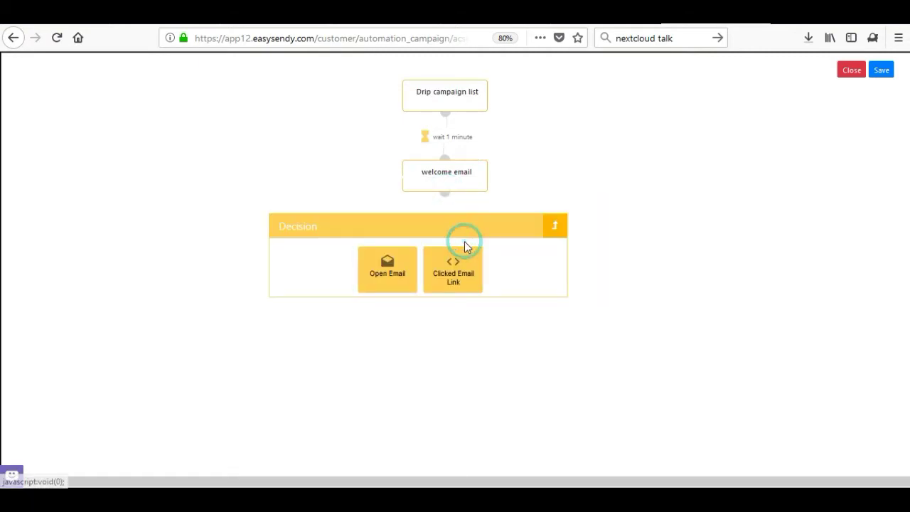
left_click(387, 282)
left_click(370, 130)
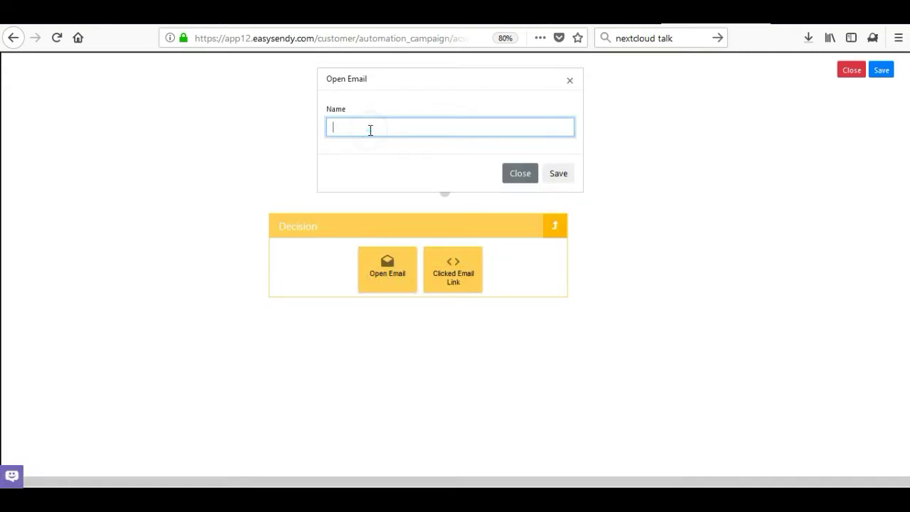
type("if")
left_click(370, 145)
left_click(553, 175)
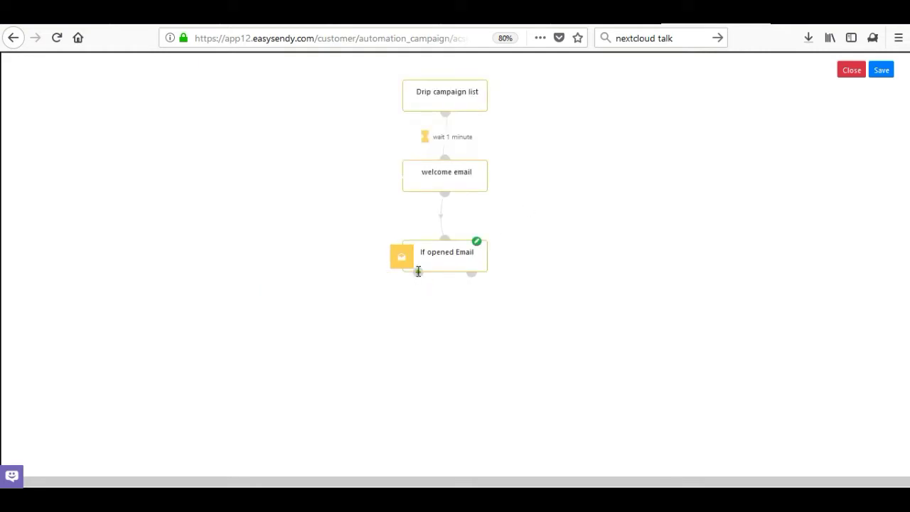
Step: Add a Send Email action named "Send followup email" to the first branch of the If opened Email decision
left_click(418, 272)
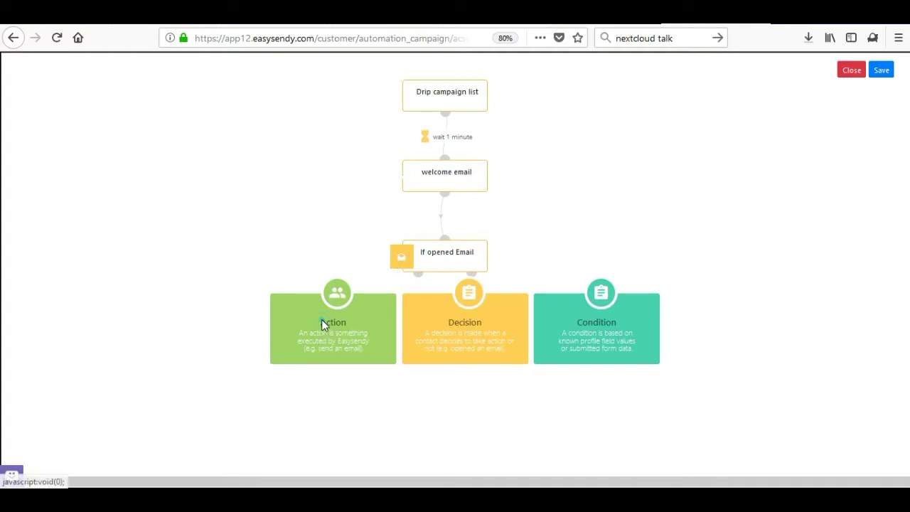
left_click(324, 325)
left_click(319, 358)
left_click(379, 128)
type("se")
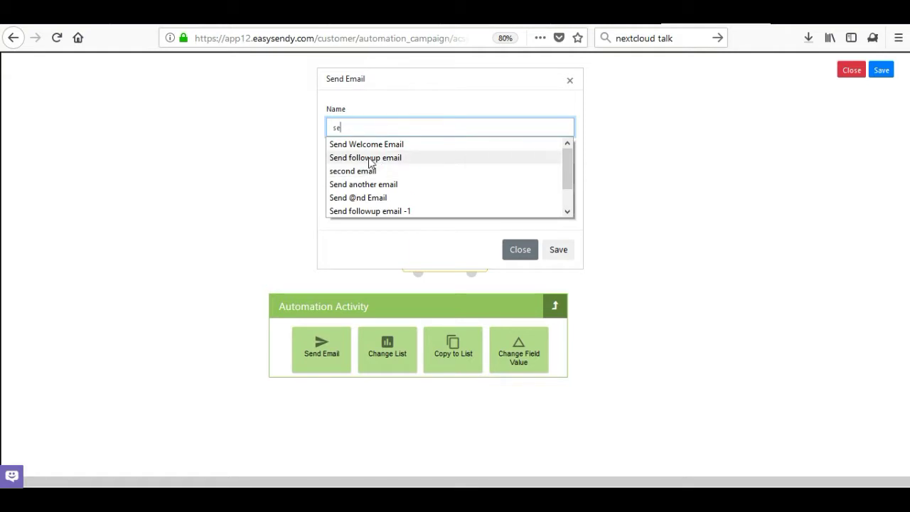
left_click(369, 159)
Step: Assign the TestDrip template to the follow-up email, save the action, and shift its node left on the canvas
left_click(567, 174)
left_click(469, 203)
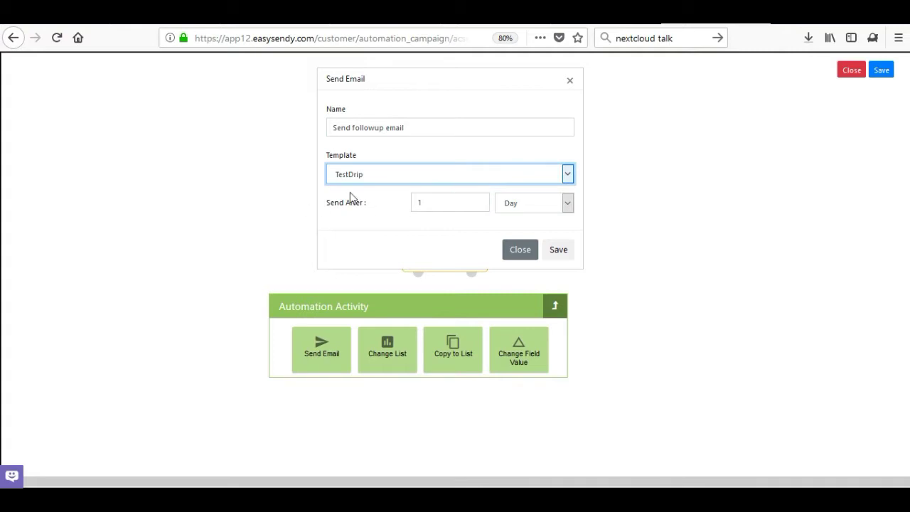
left_click(520, 205)
left_click(519, 205)
left_click(433, 203)
left_click(559, 250)
left_click_drag(449, 345, 344, 348)
Step: Add a Change List action named "Change List" to the second branch of the If opened Email decision
left_click(471, 274)
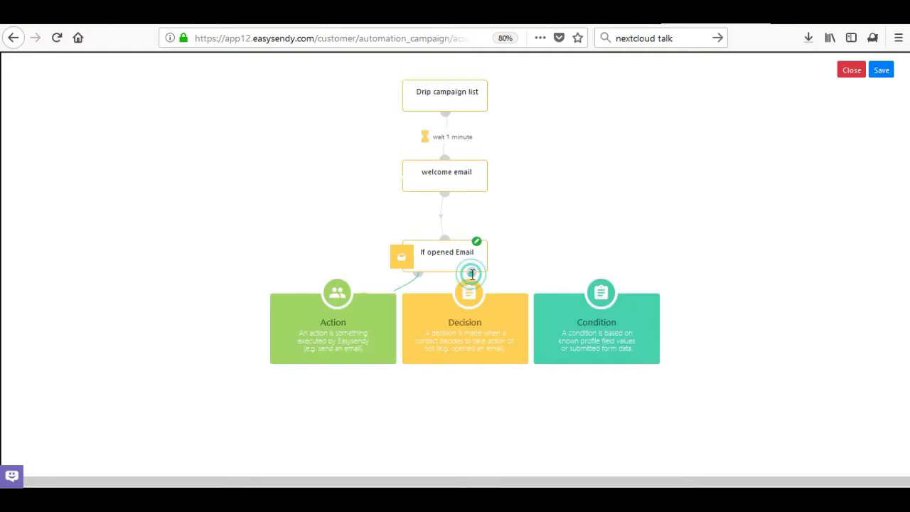
left_click(463, 329)
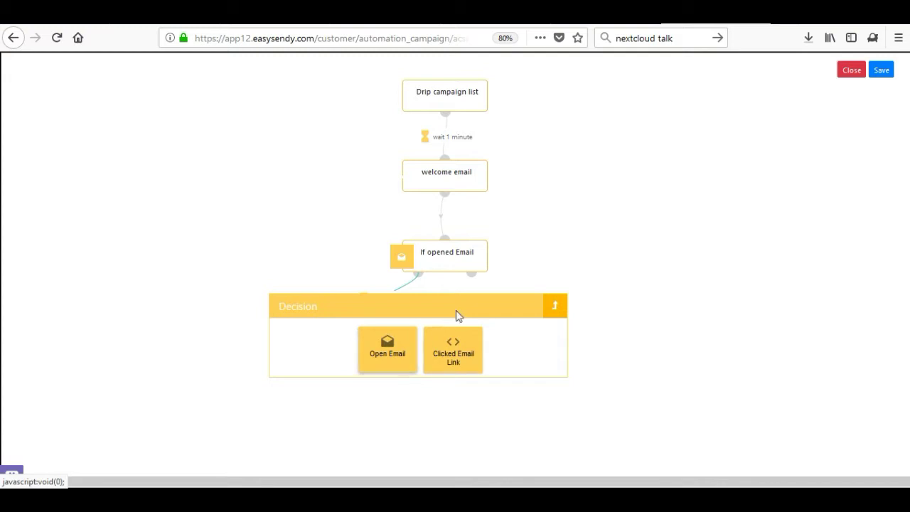
left_click(471, 273)
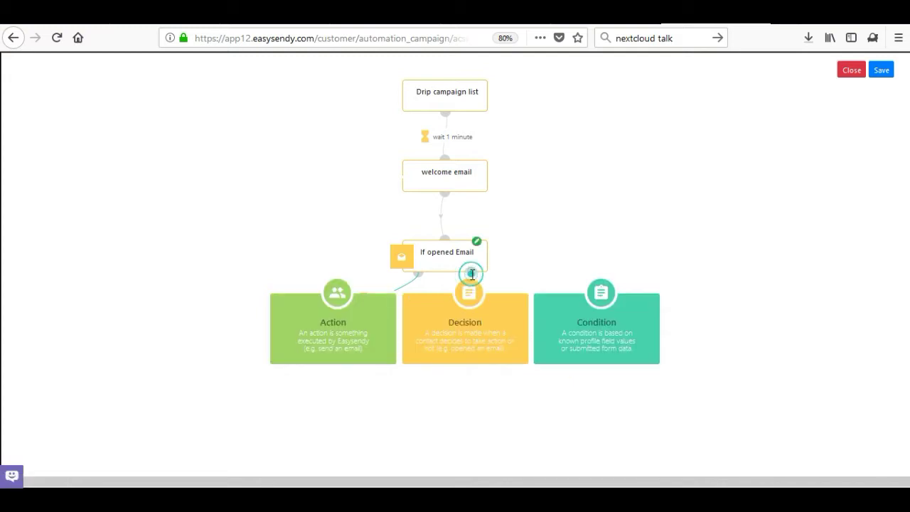
left_click(337, 332)
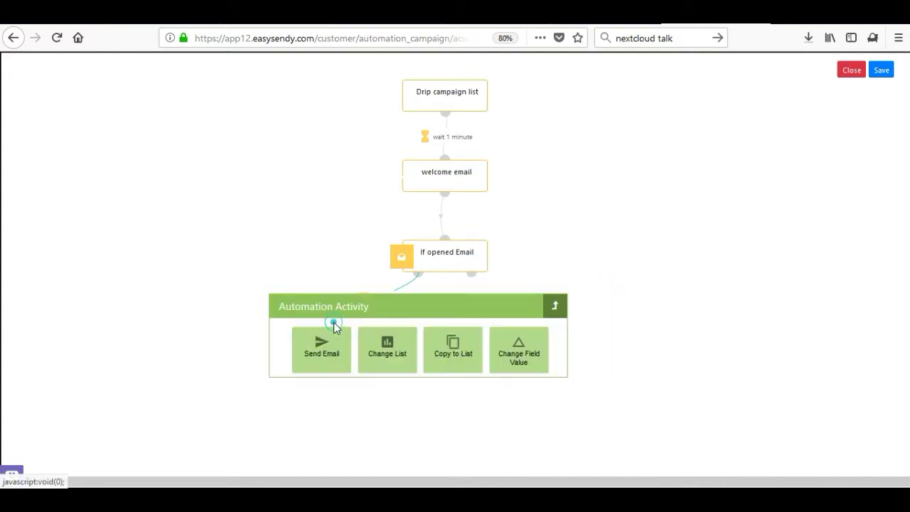
left_click(390, 361)
left_click(406, 131)
type("chan")
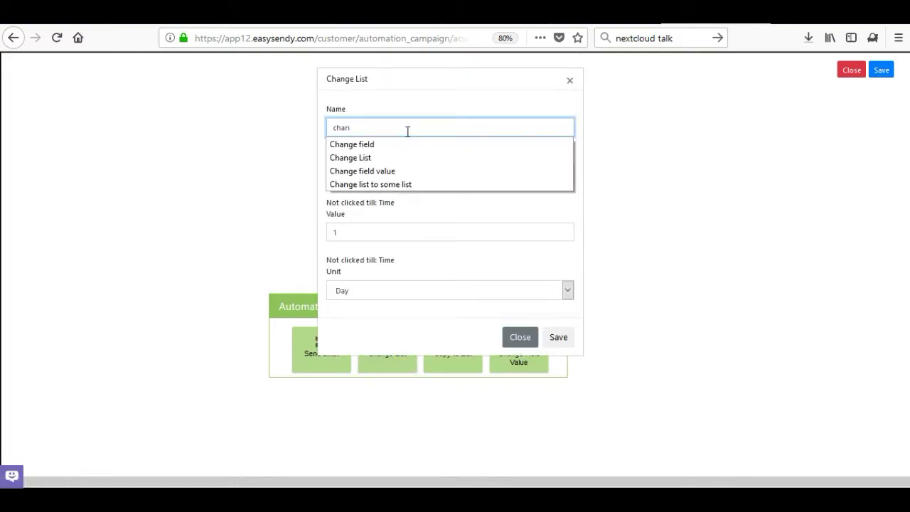
left_click(373, 157)
Step: Set the Change List action's target to the hello list with a 2-day wait, and save the action
left_click(432, 176)
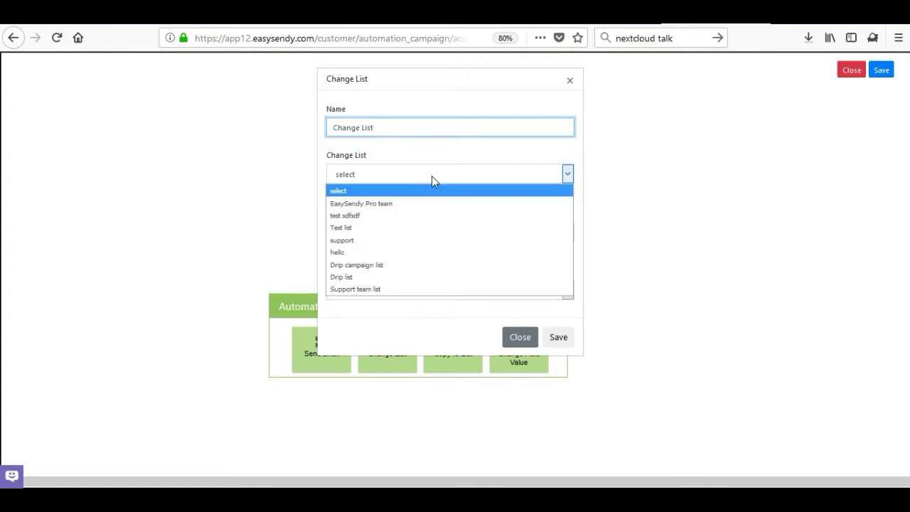
left_click(371, 253)
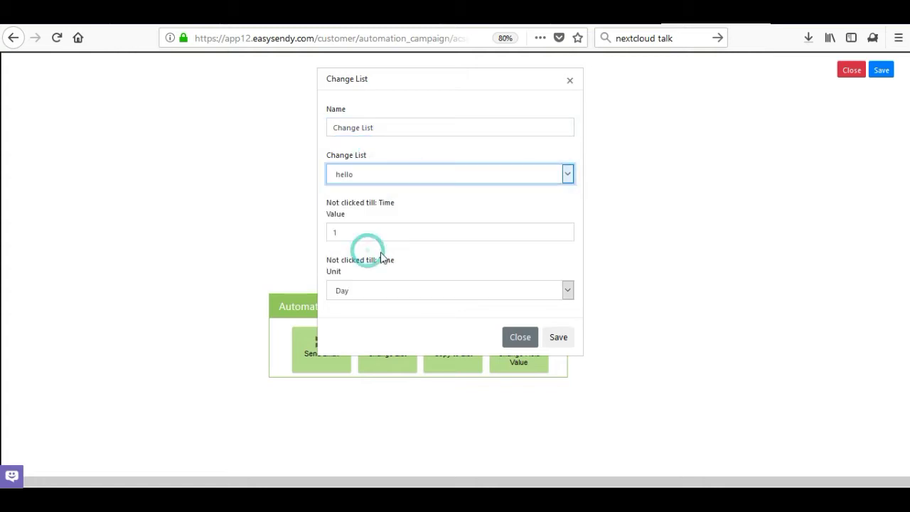
left_click(349, 234)
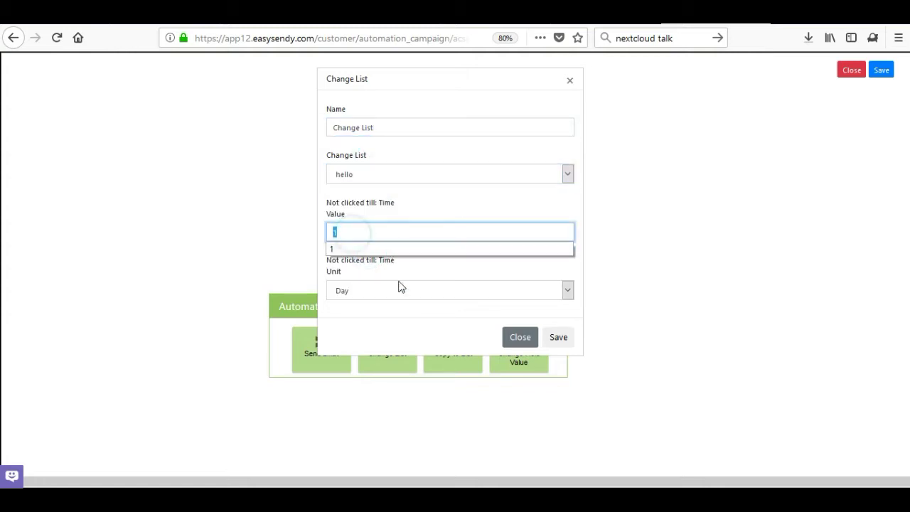
left_click(451, 298)
left_click(439, 291)
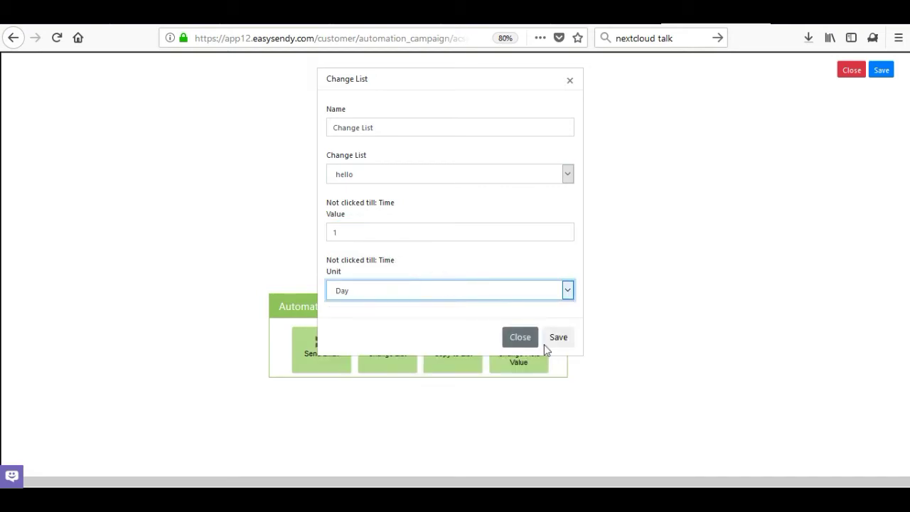
left_click(375, 224)
key("BackSpace")
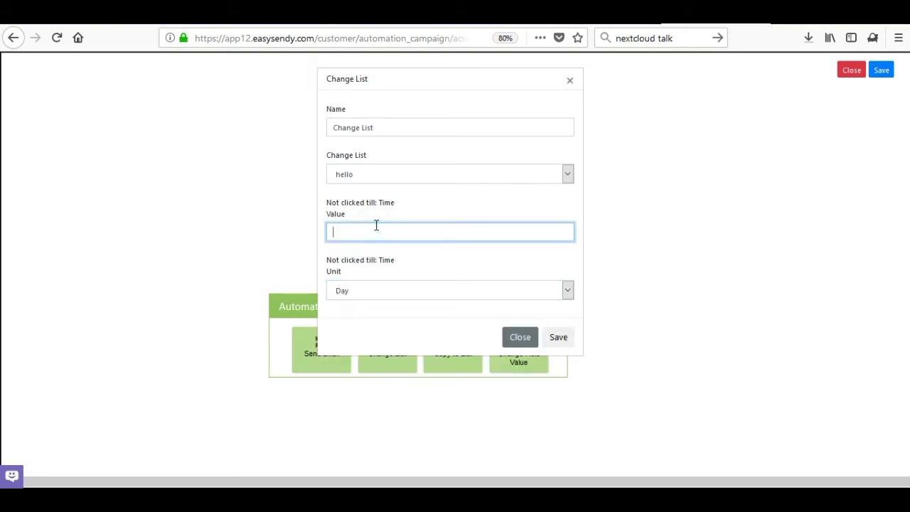
type("2")
left_click(474, 340)
left_click(564, 342)
Step: Place the Change List node beside the follow-up email node, then save the automation flow and continue to campaign confirmation
left_click_drag(347, 334, 506, 342)
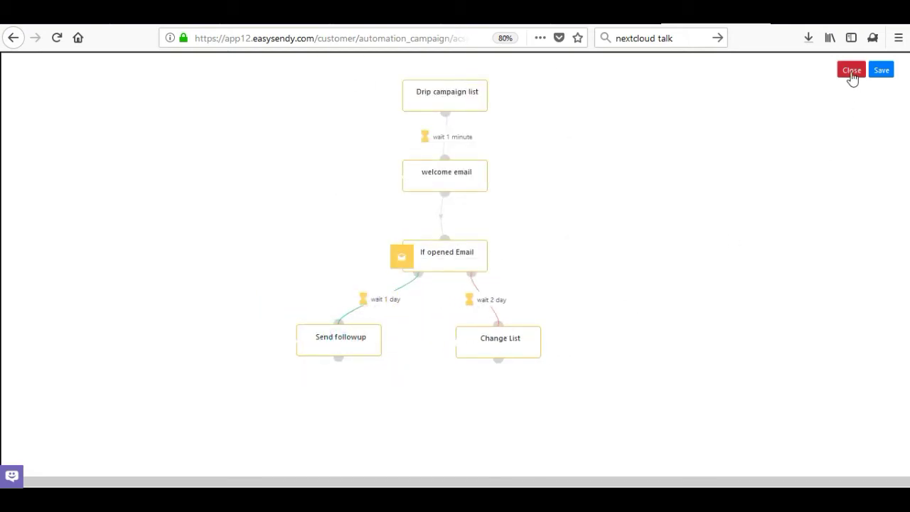
left_click(881, 71)
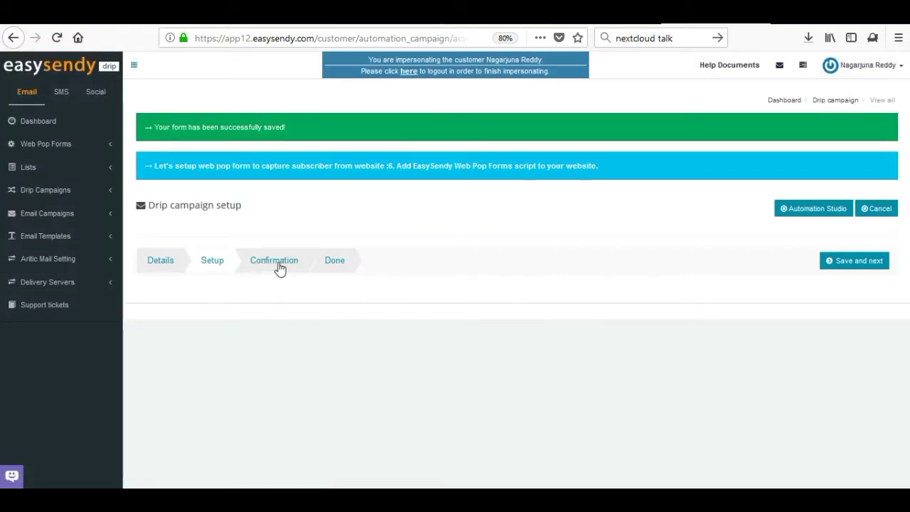
left_click(854, 261)
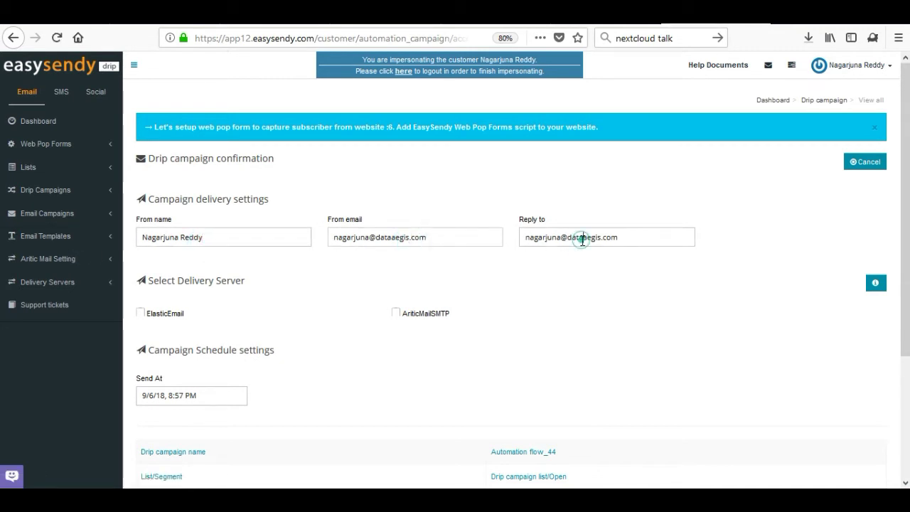
Step: Select AriticMailSMTP as the delivery server, then save the automation campaign and confirm
scroll(536, 312, "down", 3)
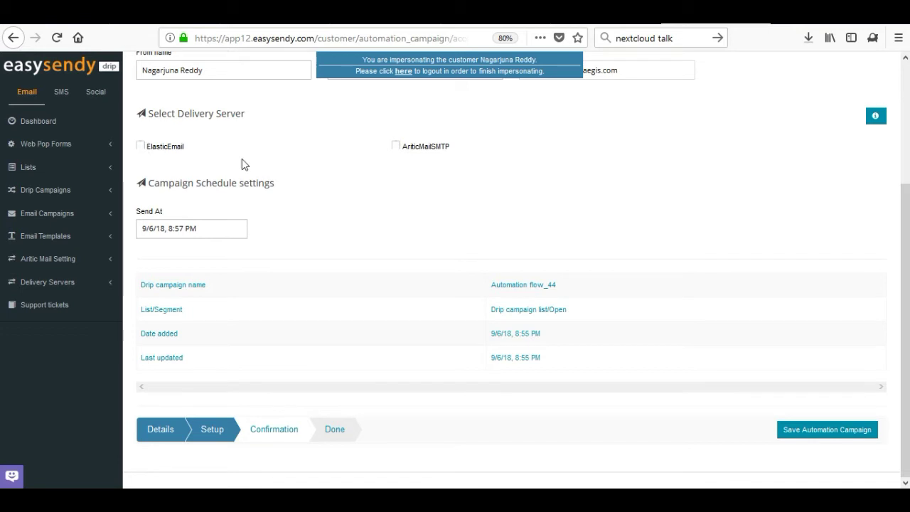
left_click(396, 145)
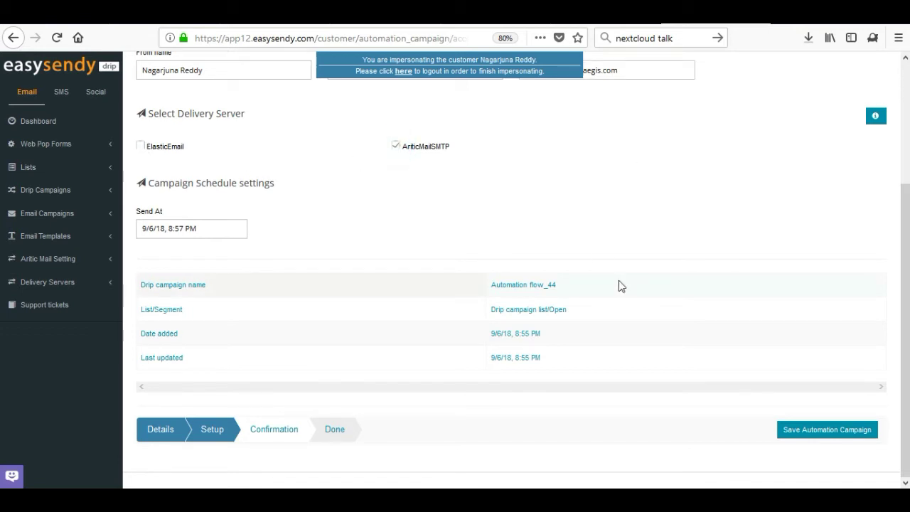
left_click(834, 429)
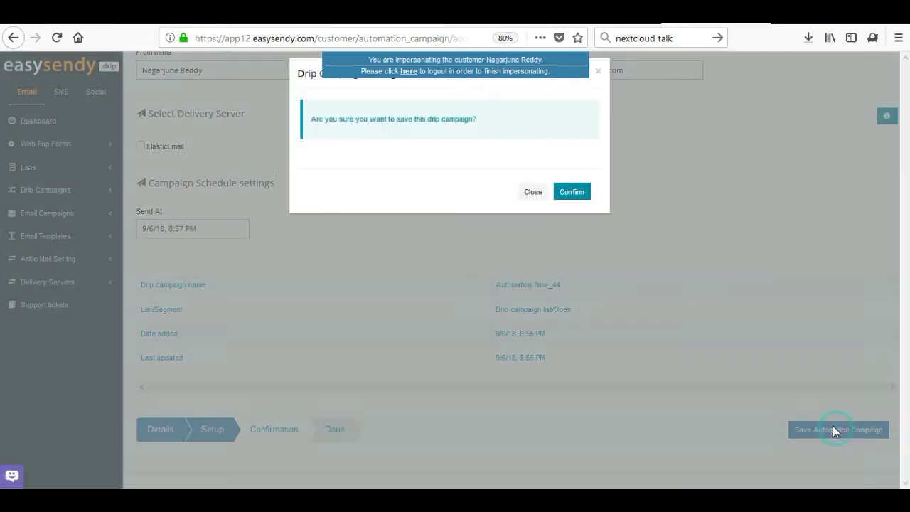
left_click(581, 204)
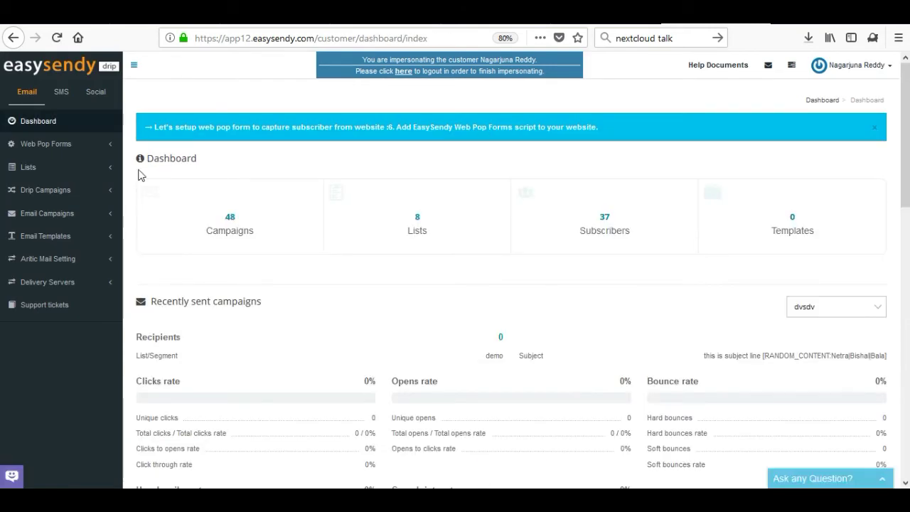
Step: View all drip campaigns and open the details of First Drip Campaign
left_click(44, 191)
left_click(42, 249)
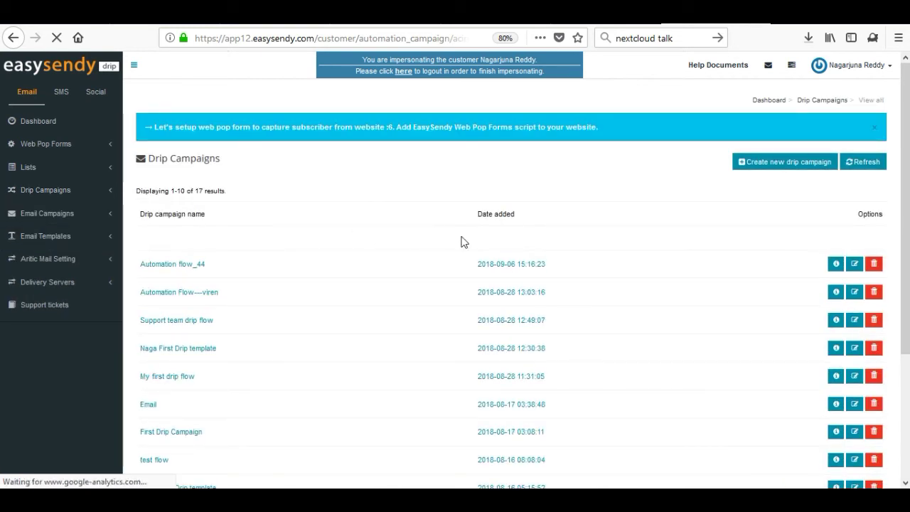
scroll(390, 320, "down", 3)
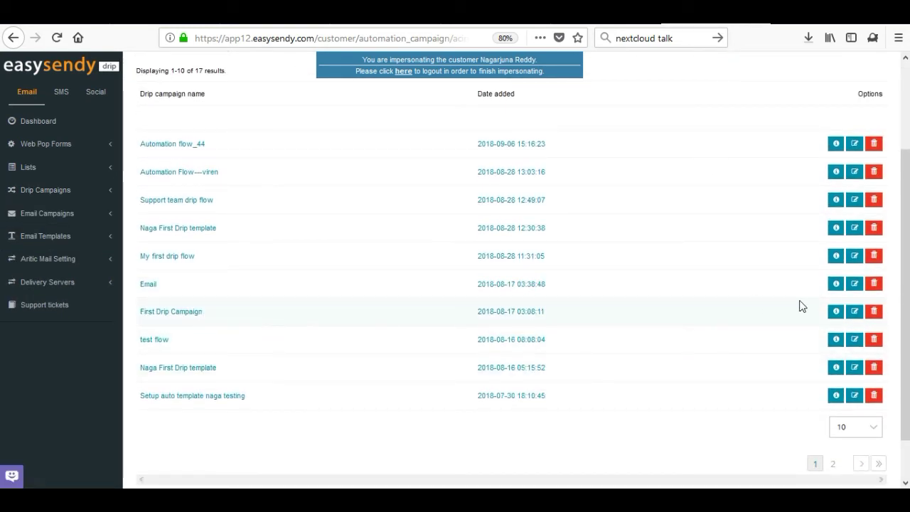
left_click(835, 312)
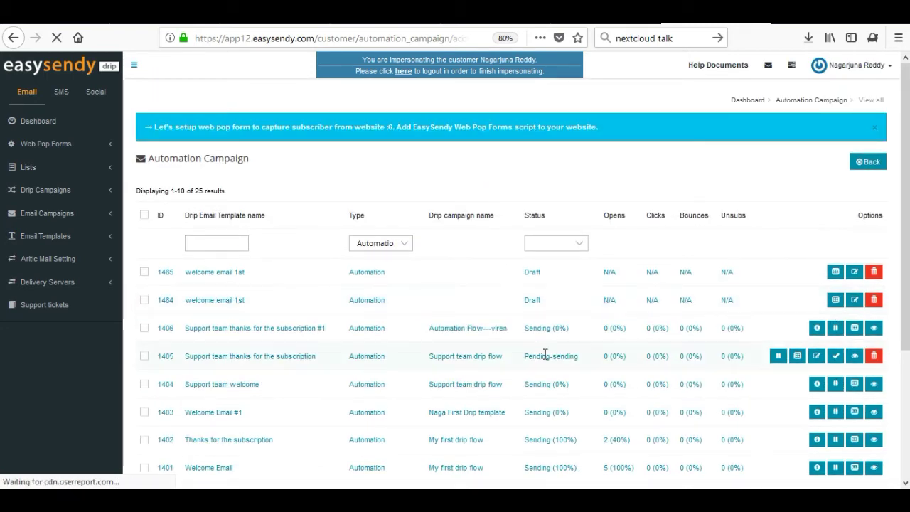
Step: Open the overview of the Welcome Email from My first drip flow and examine its activity, performance and geo-open statistics
scroll(555, 384, "down", 2)
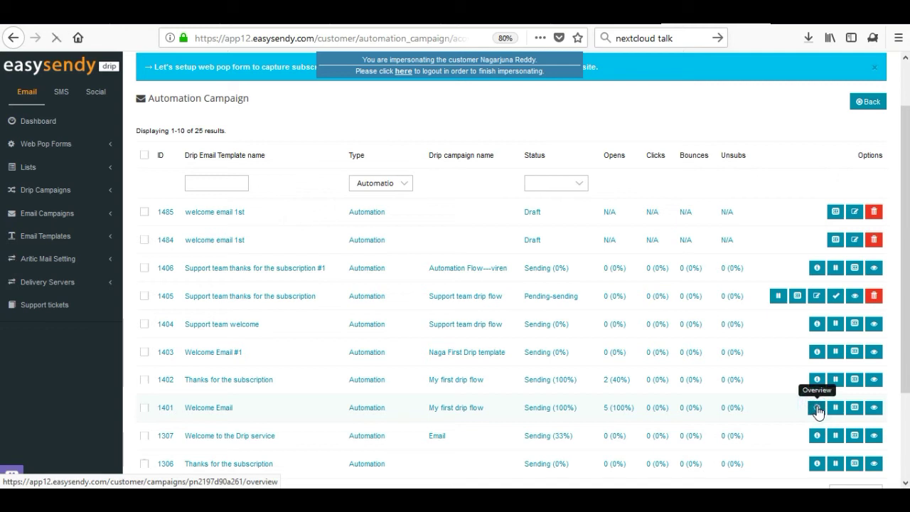
left_click(817, 409)
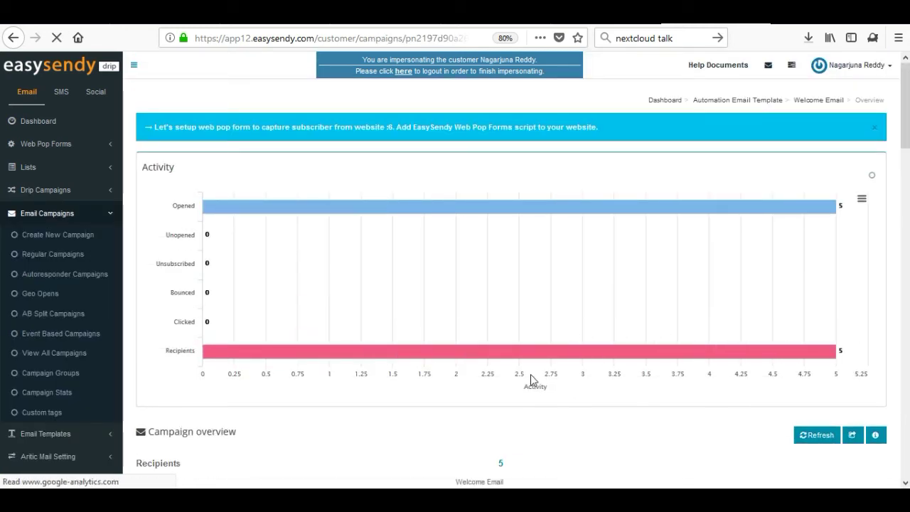
scroll(530, 382, "down", 2)
scroll(530, 380, "down", 7)
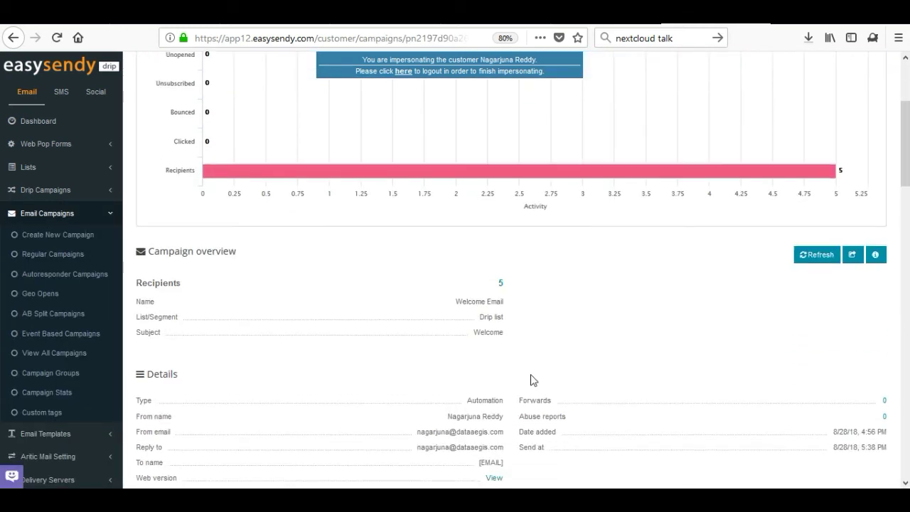
scroll(530, 380, "down", 8)
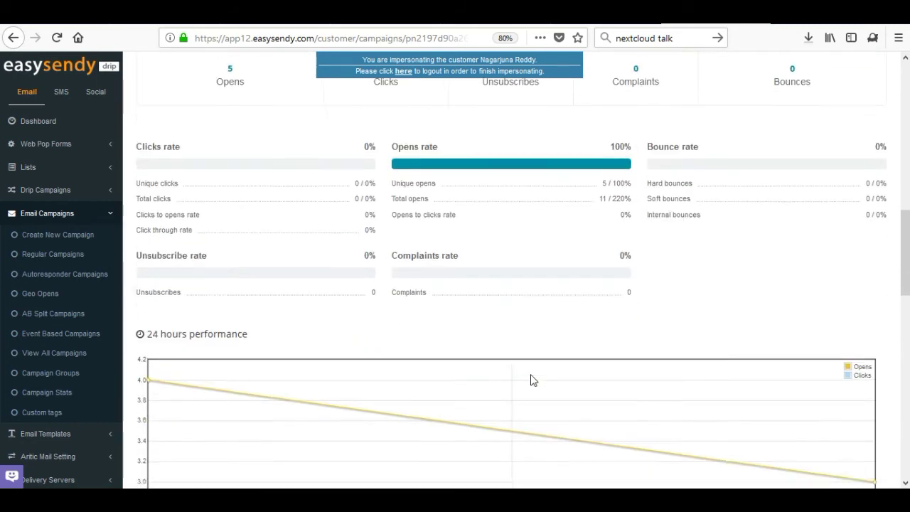
scroll(530, 381, "down", 5)
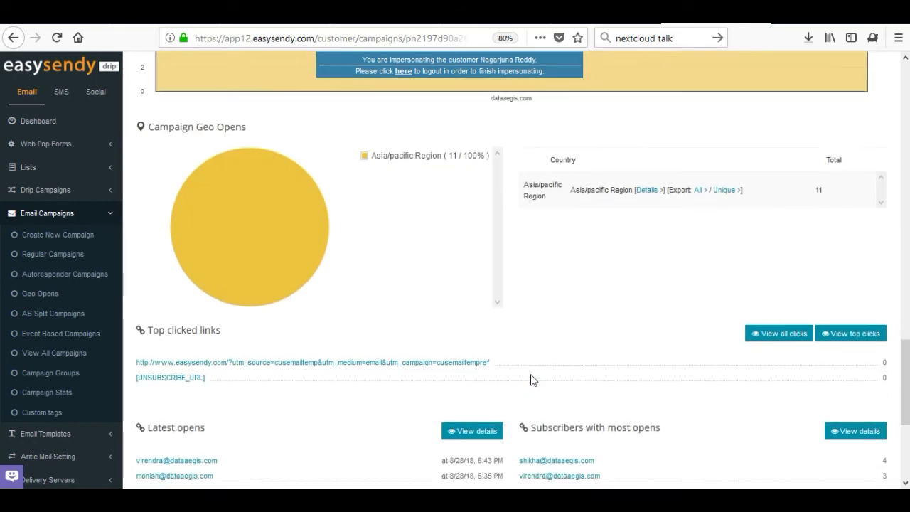
scroll(531, 374, "up", 18)
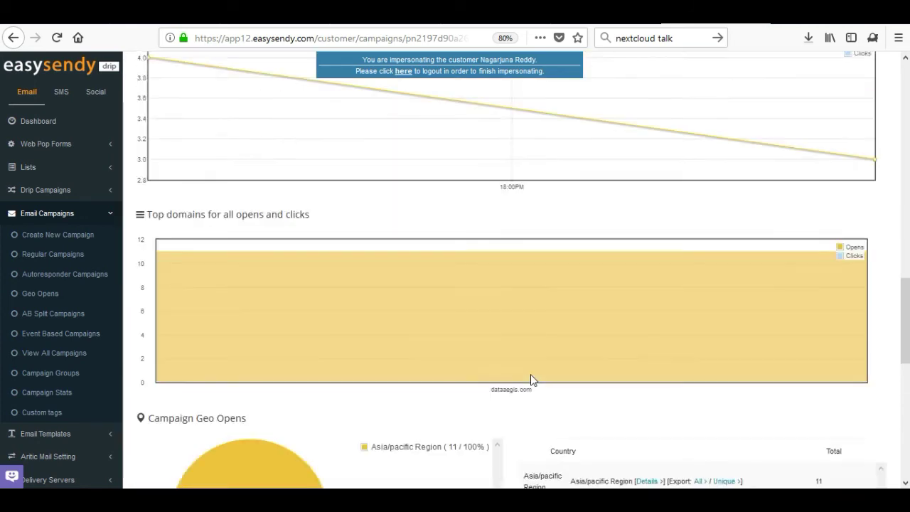
scroll(531, 381, "up", 2)
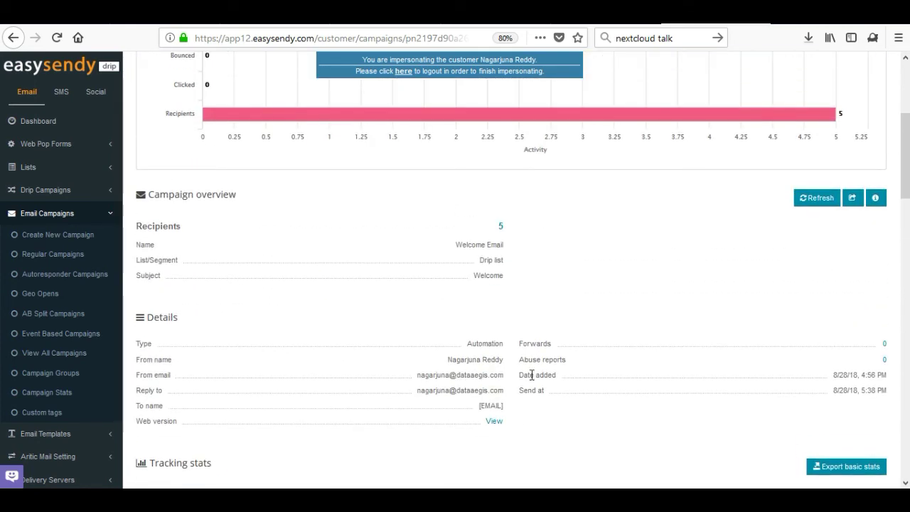
Step: View the Welcome Email's sent emails report, return to its overview, and open the unique opens report
left_click(502, 229)
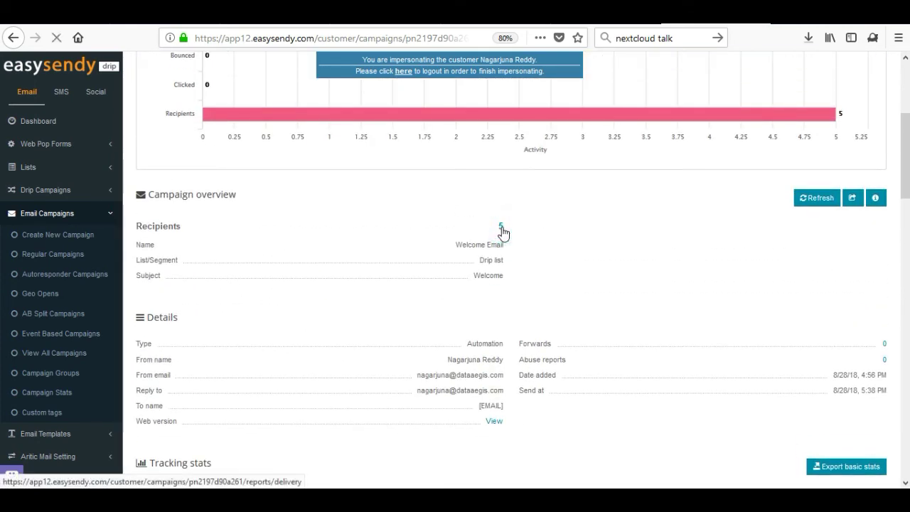
left_click(13, 37)
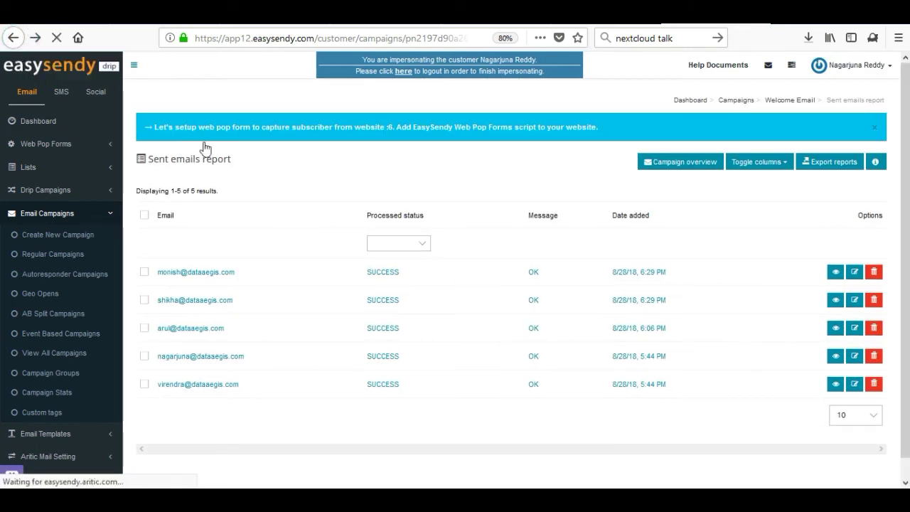
scroll(516, 280, "down", 5)
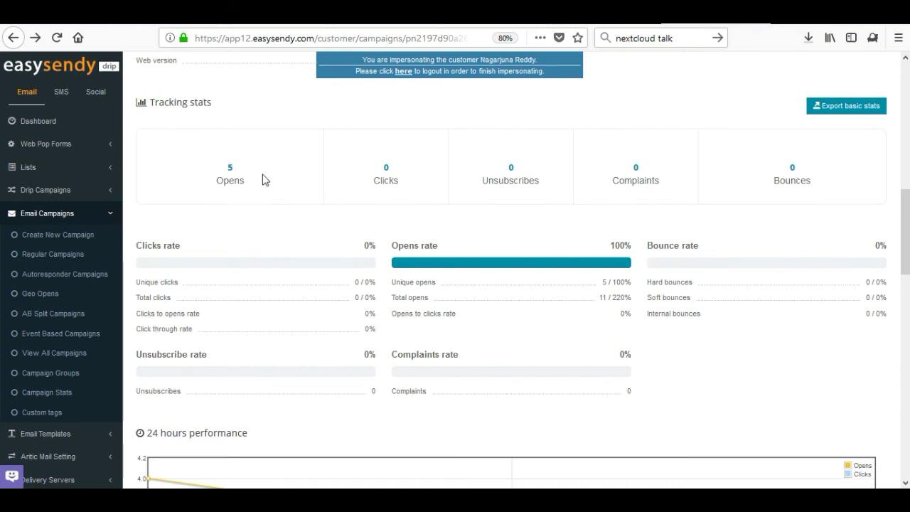
left_click(230, 169)
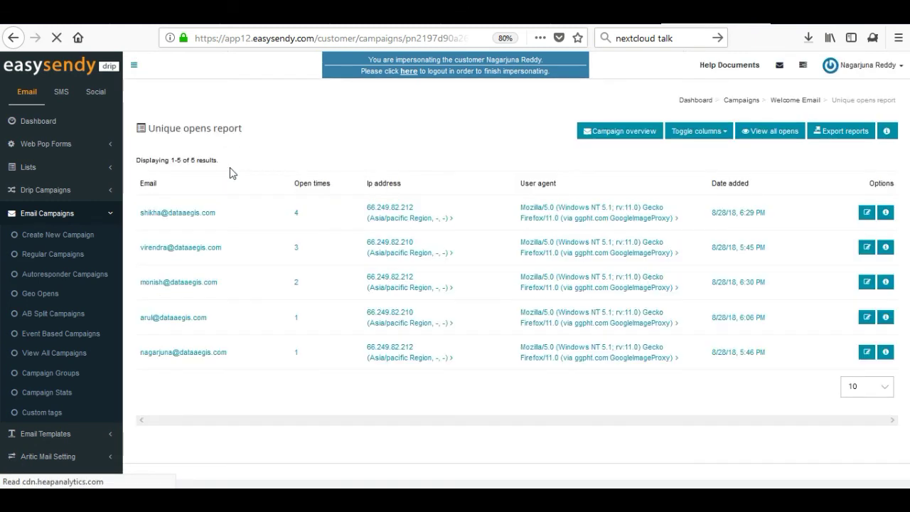